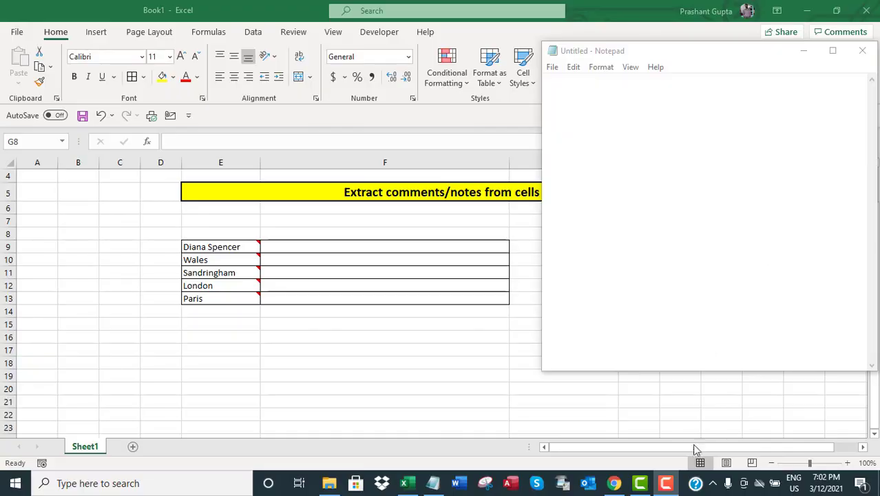
Write the opening lines about extracting comments/notes from Excel cells, then 'So, let's get started.'
left_click(666, 483)
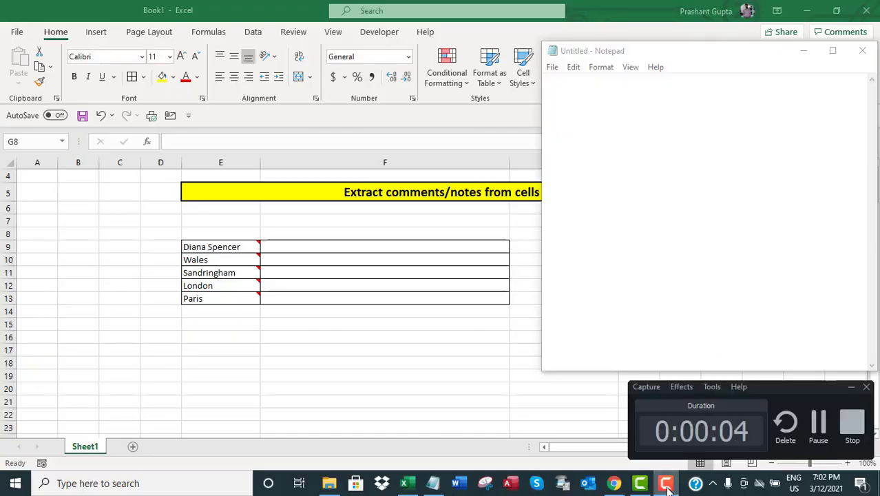
left_click(667, 484)
type("Hell")
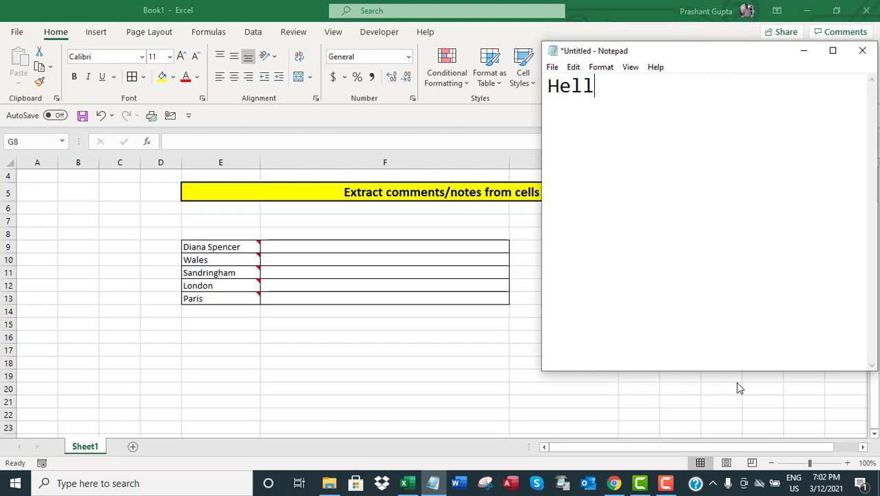
type("o,  ")
type("In thi")
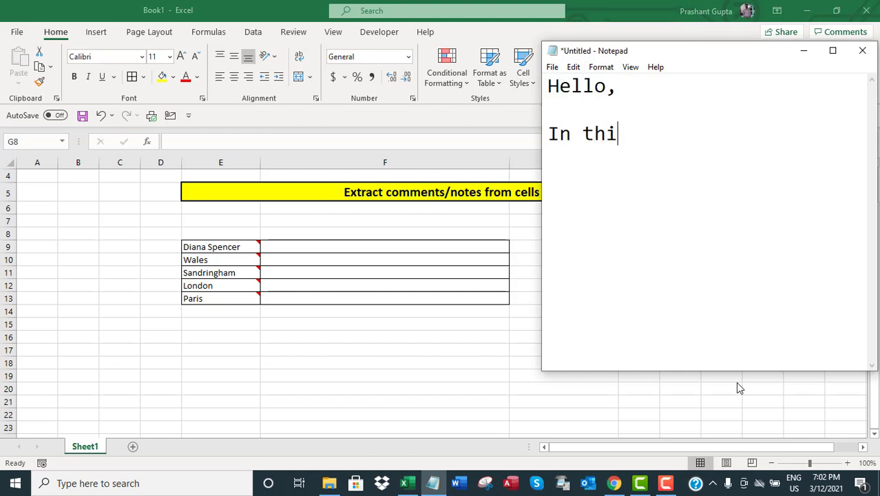
type("s video, I wil")
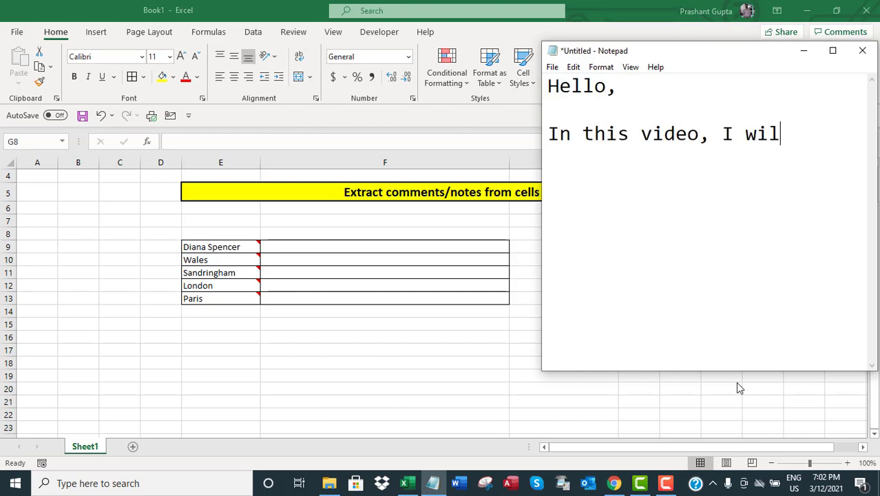
type("l show, how t")
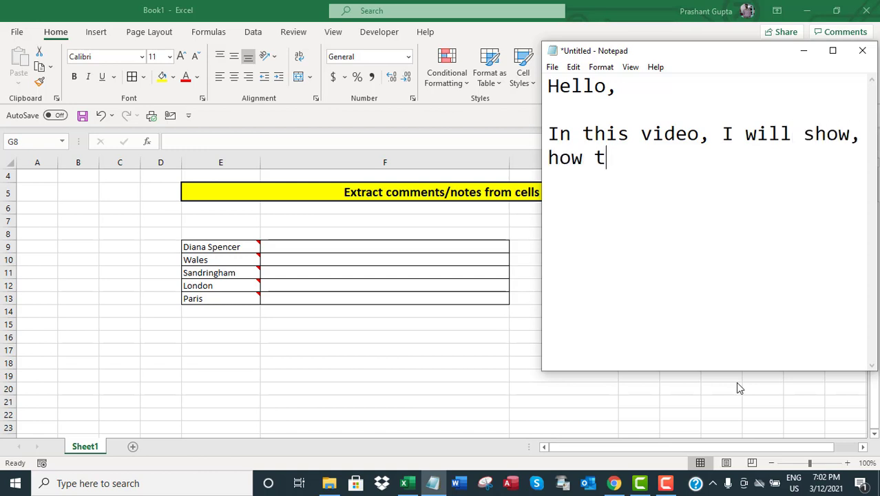
type("o extract ")
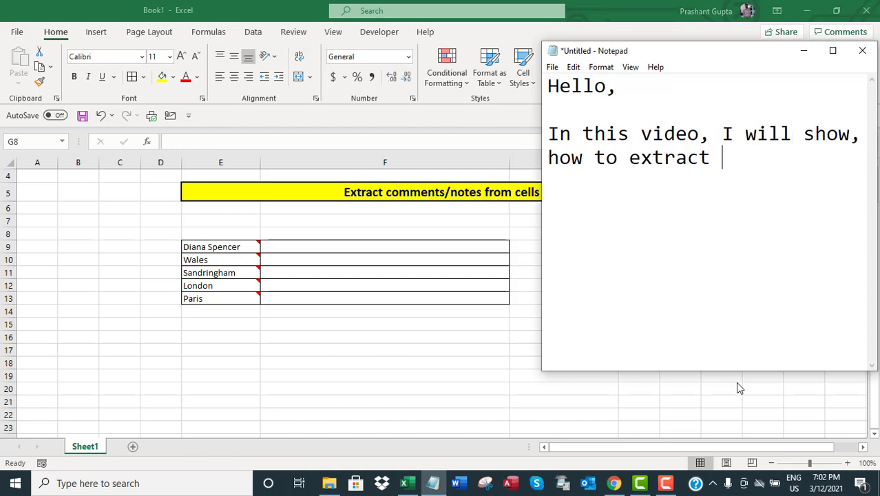
type("comments/")
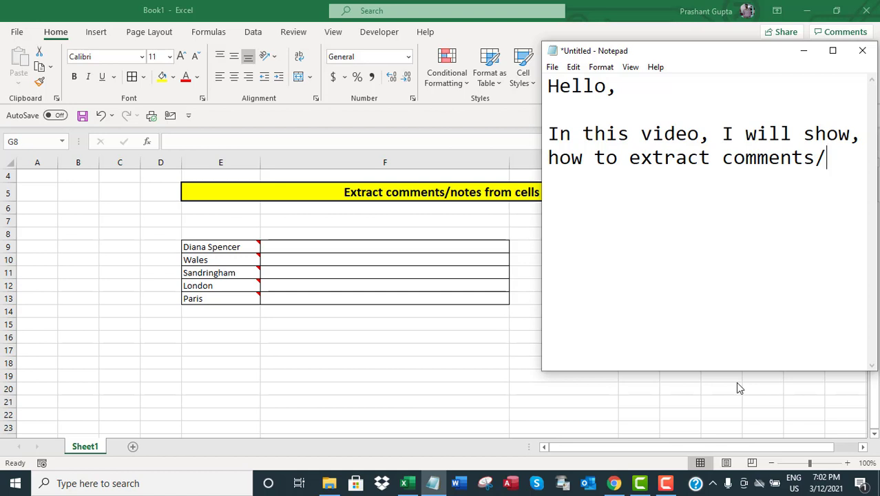
type("notes from ")
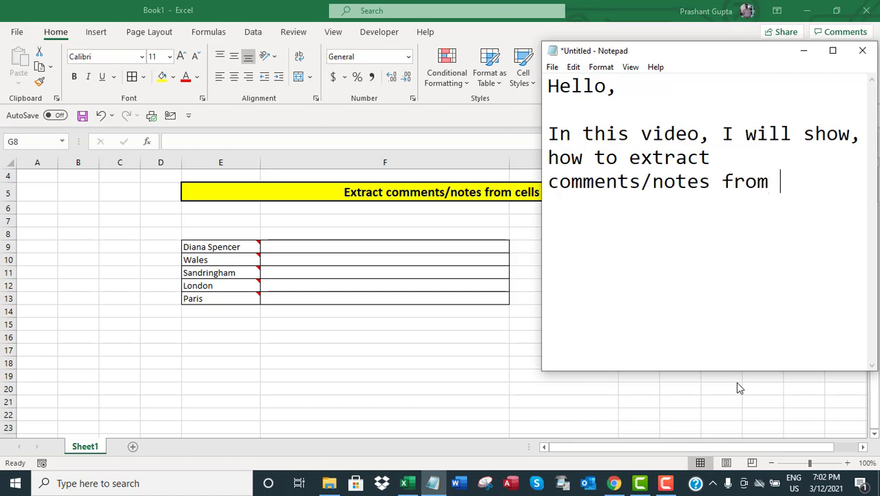
type("cells in Exce")
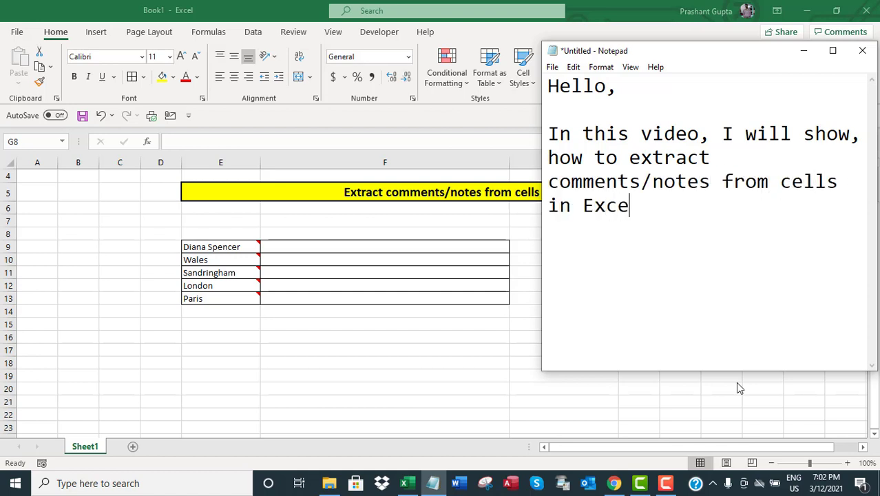
type("l.")
key("Return")
type("So,")
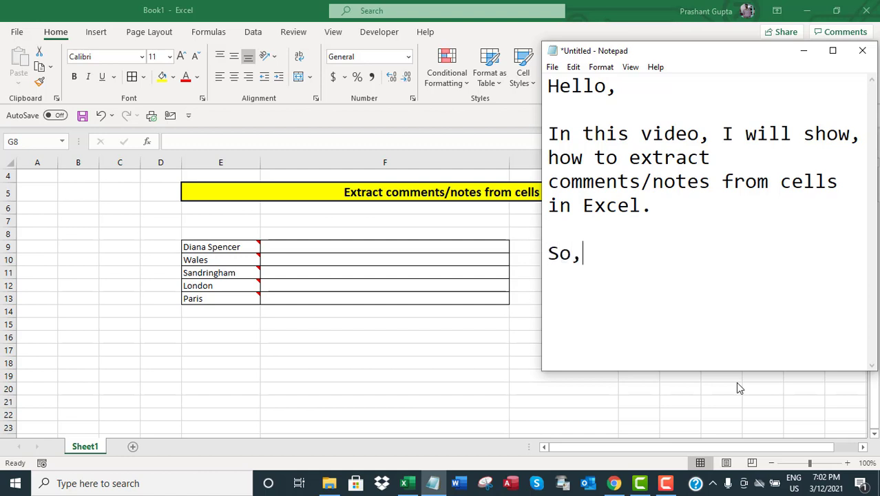
type(" let's get st")
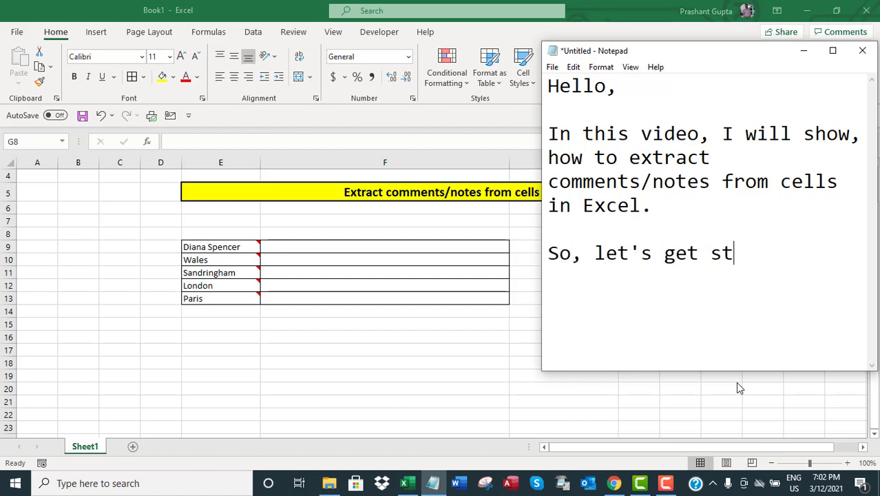
type("arted.")
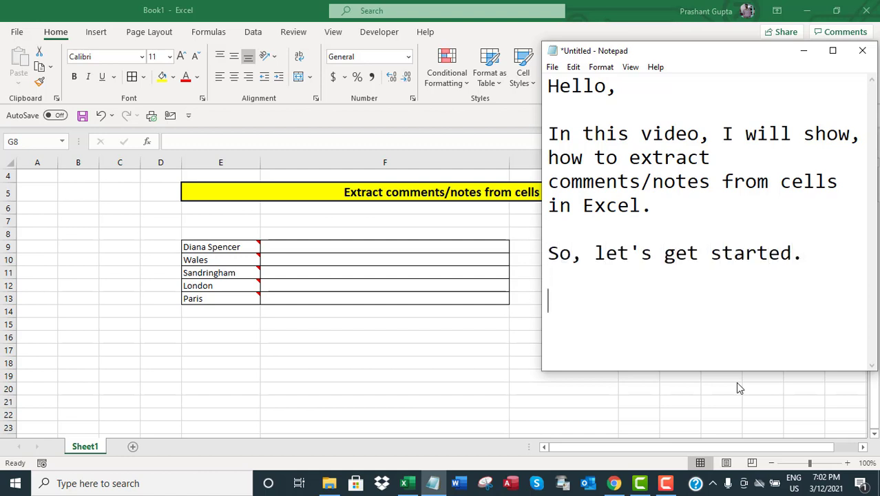
key("Return")
key("Return")
Add 'For this, we will create a custom function using VBA.' and 'Let's do it.'
type("For this, we ")
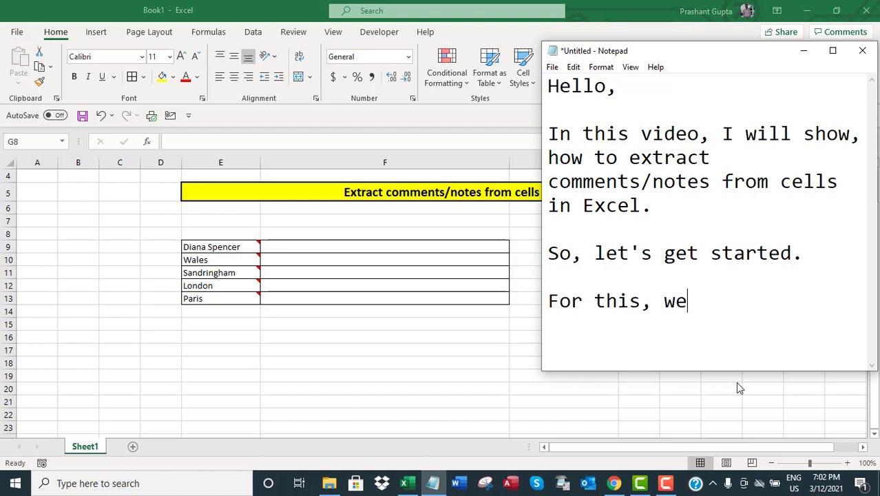
type("will cre")
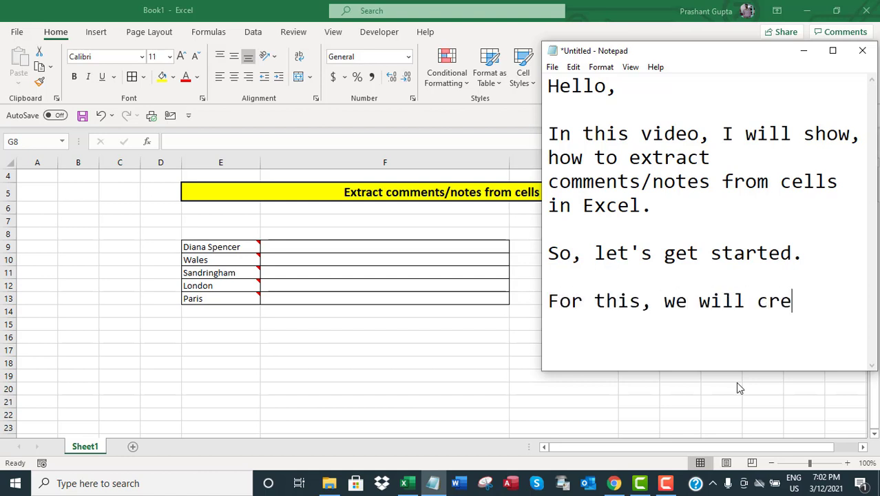
type("ate a cus")
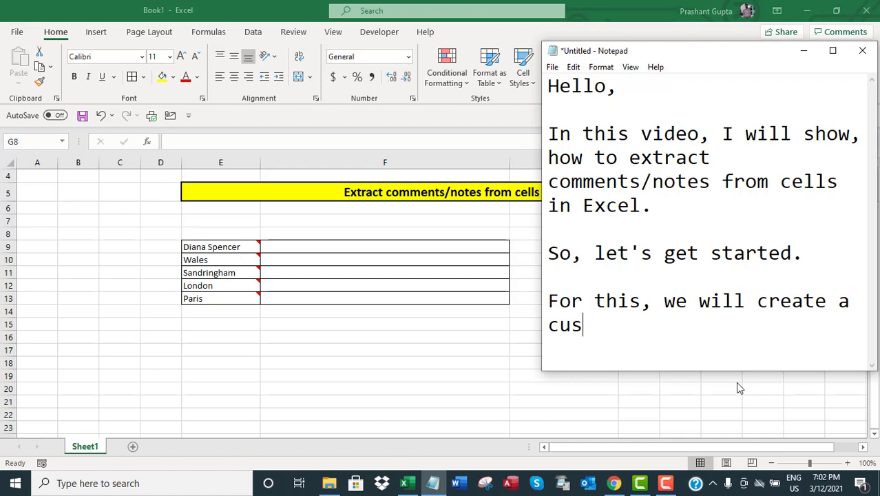
type("tom function")
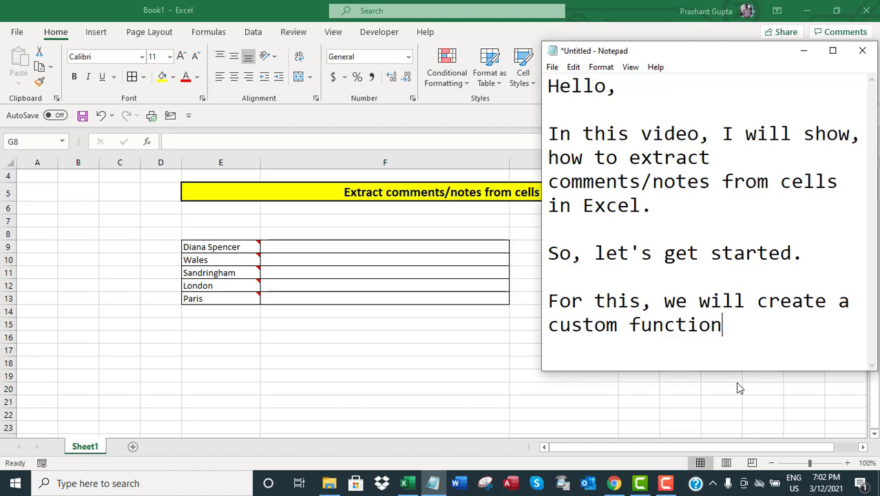
type(" using VBA.")
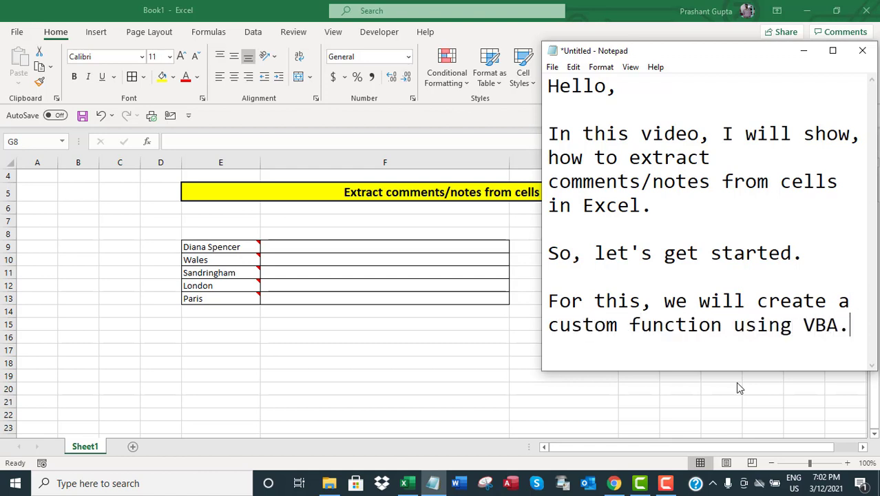
key("Return")
key("Return")
type("Let's")
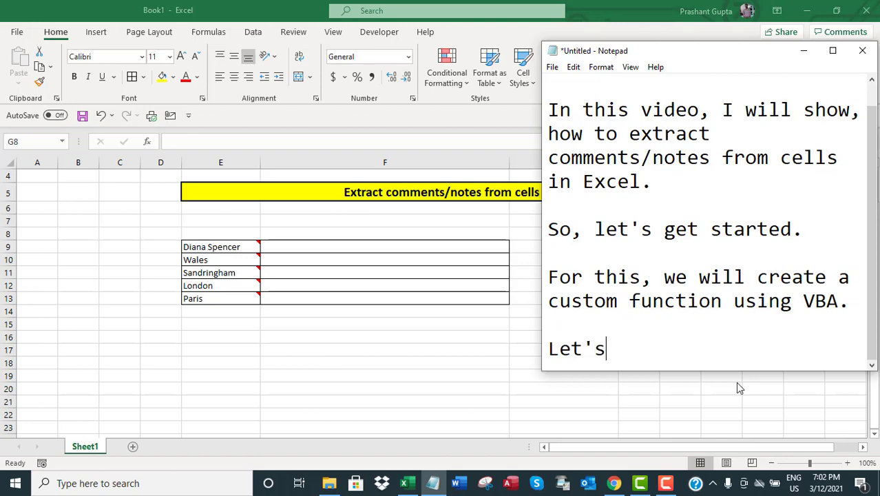
type(" do it.")
key("Return")
key("Return")
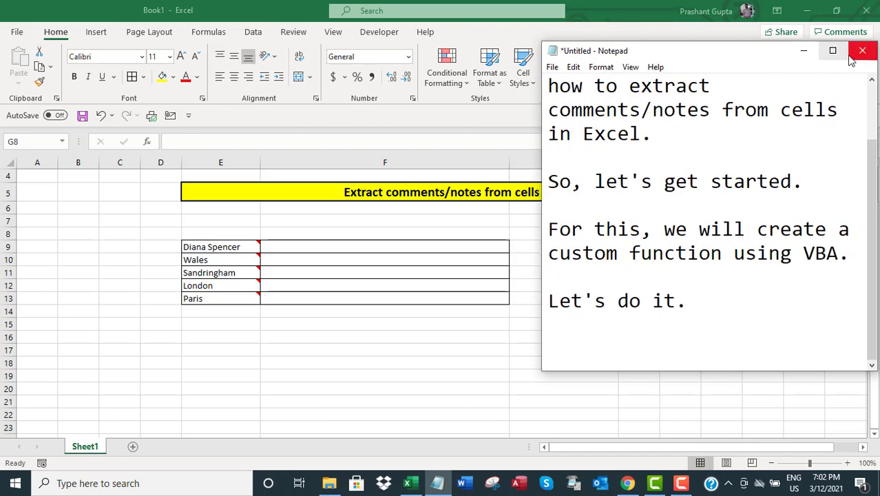
Hide Notepad, select cell F15, and open Visual Basic from the Developer tab
left_click(803, 50)
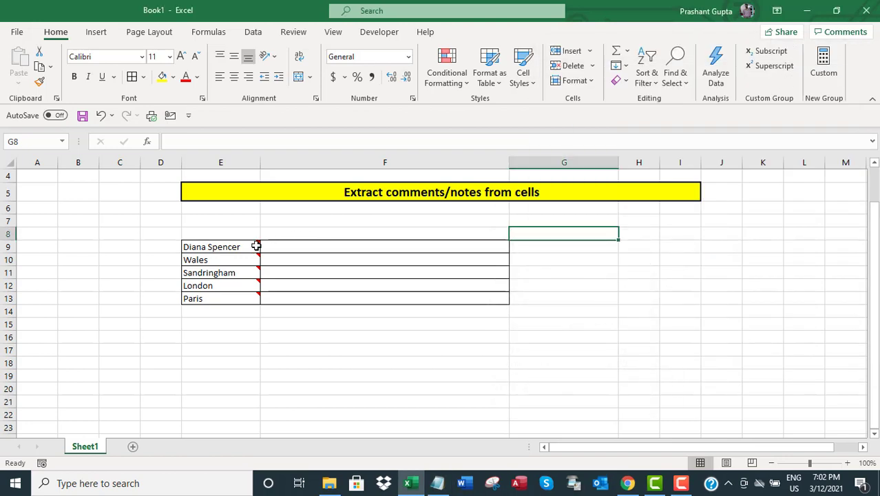
mouse_move(253, 259)
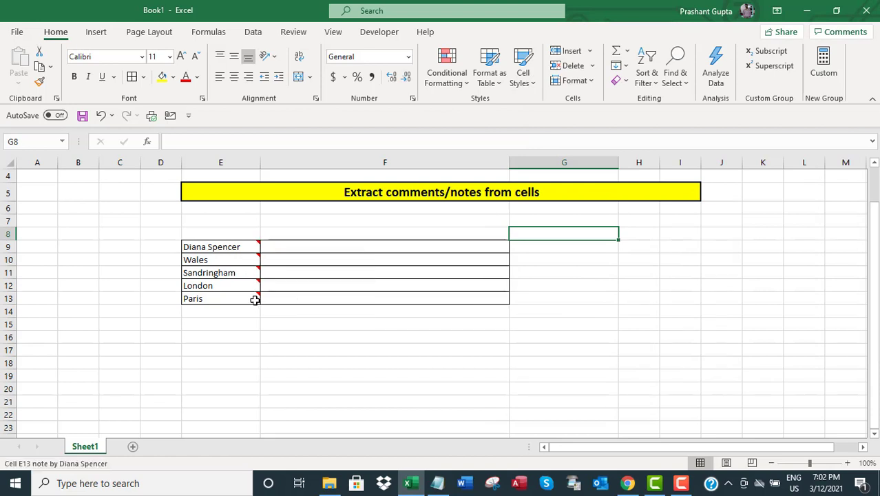
left_click(477, 322)
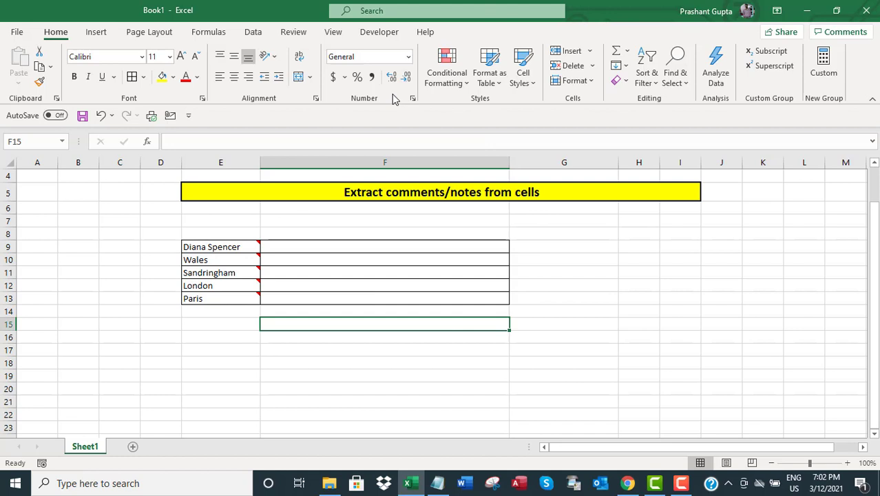
left_click(378, 34)
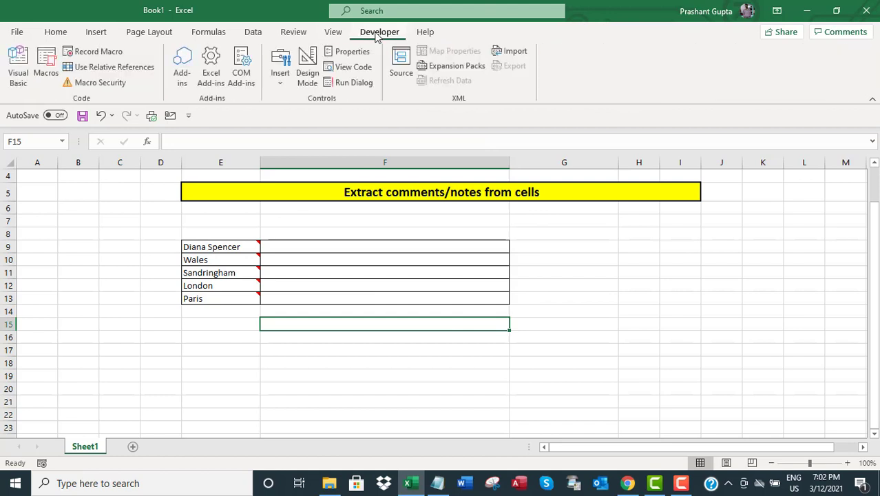
left_click(19, 72)
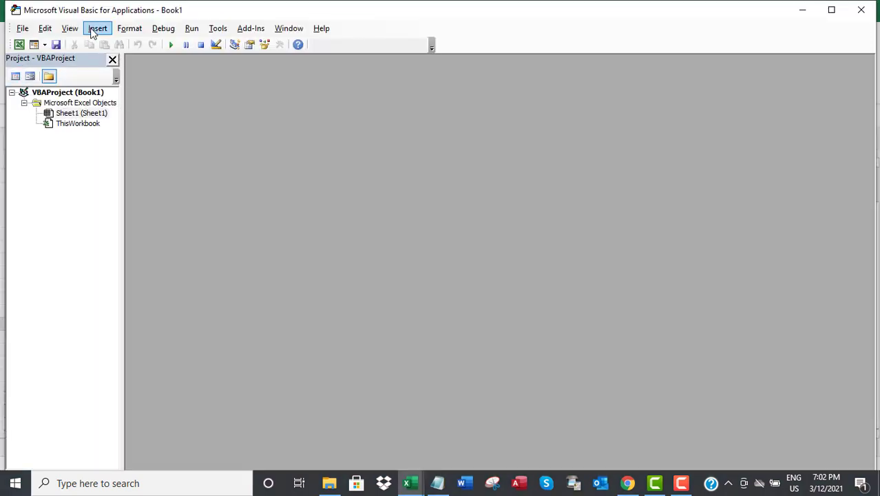
Insert Module1 and write the ExtractComment(xCell As Range) As String function returning xCell.Comment.Text
left_click(98, 29)
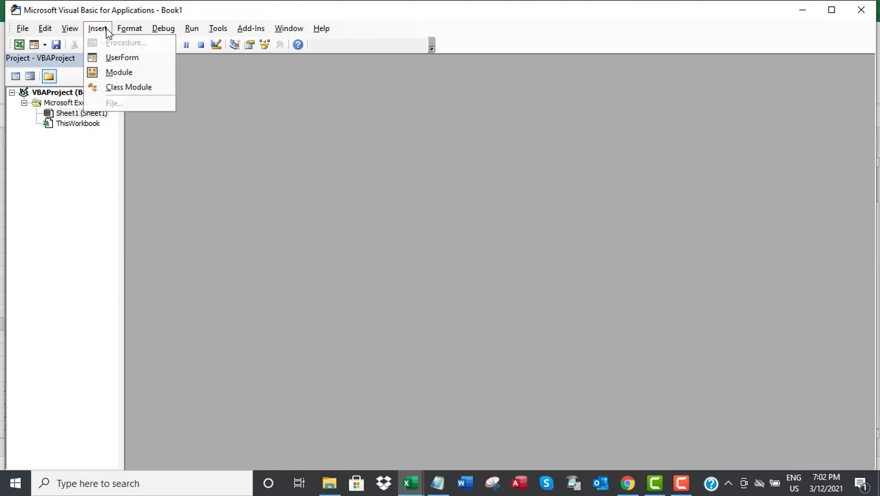
left_click(120, 73)
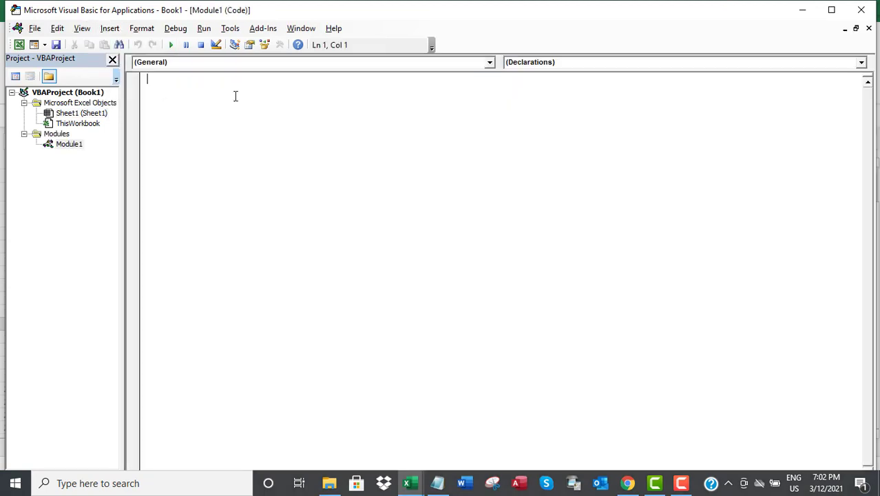
type("Function ExtractComment (xCel")
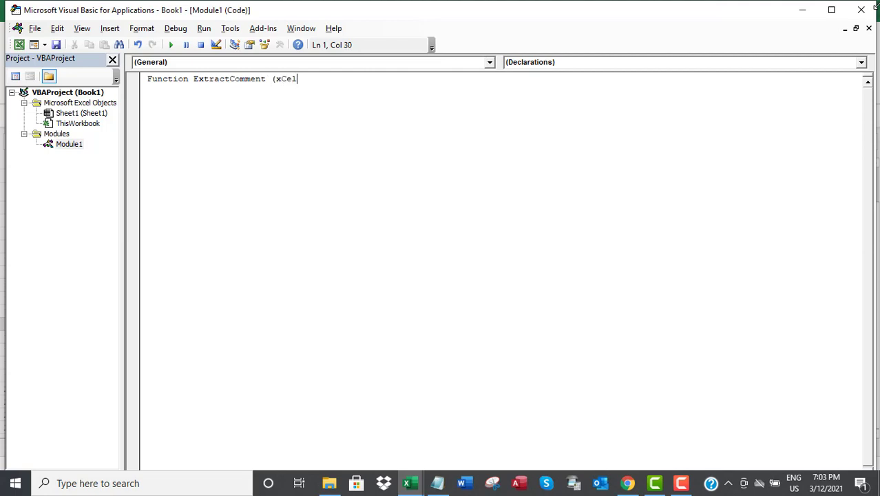
type("l As Ran")
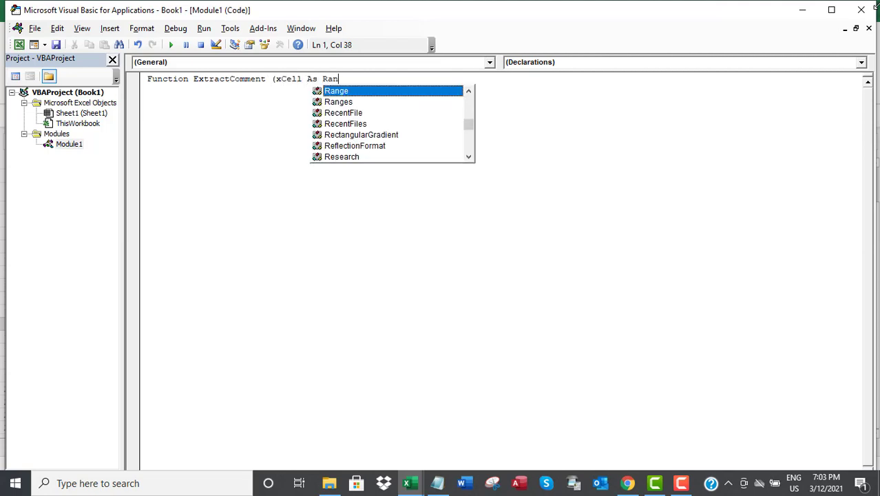
type("ge) A")
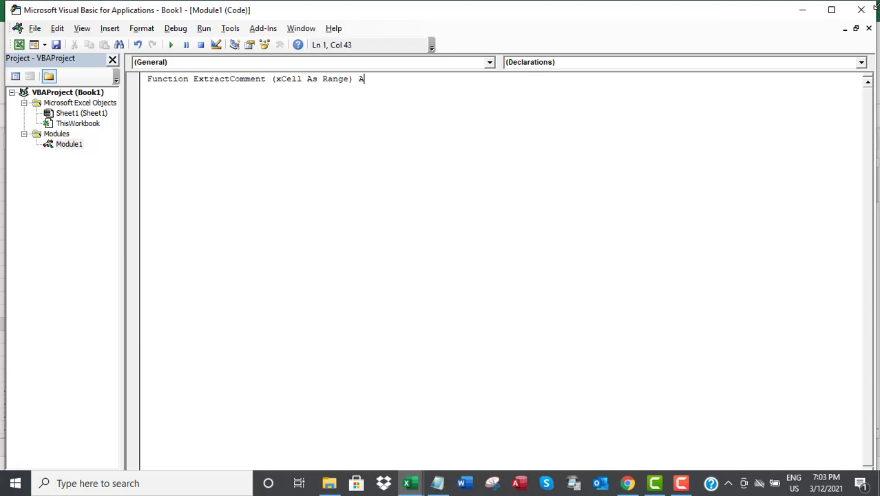
type("s String")
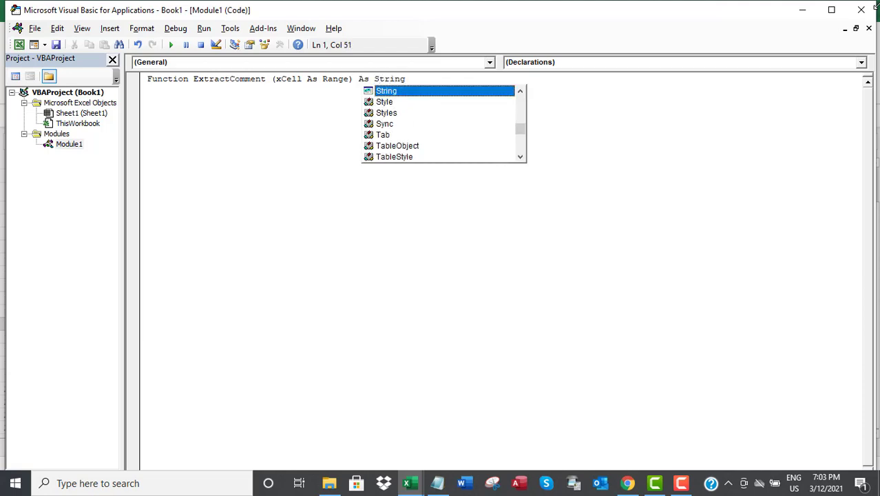
key("Return")
type("On Error Resume Next")
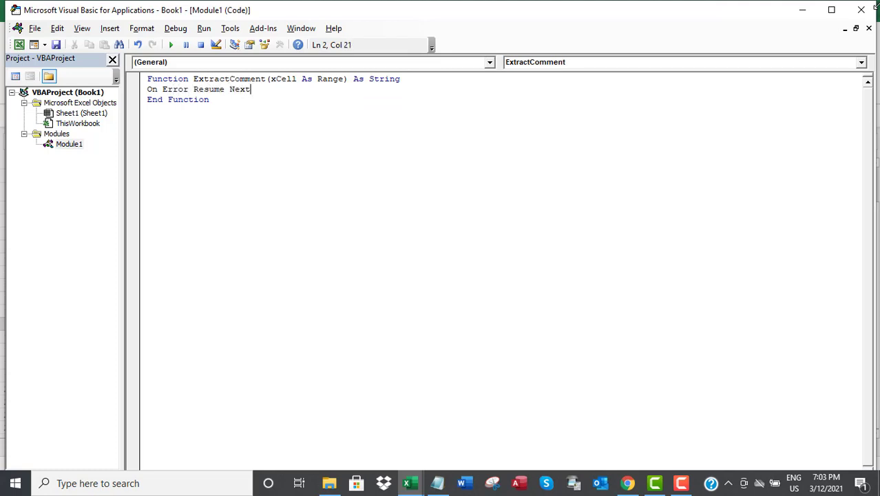
key("Return")
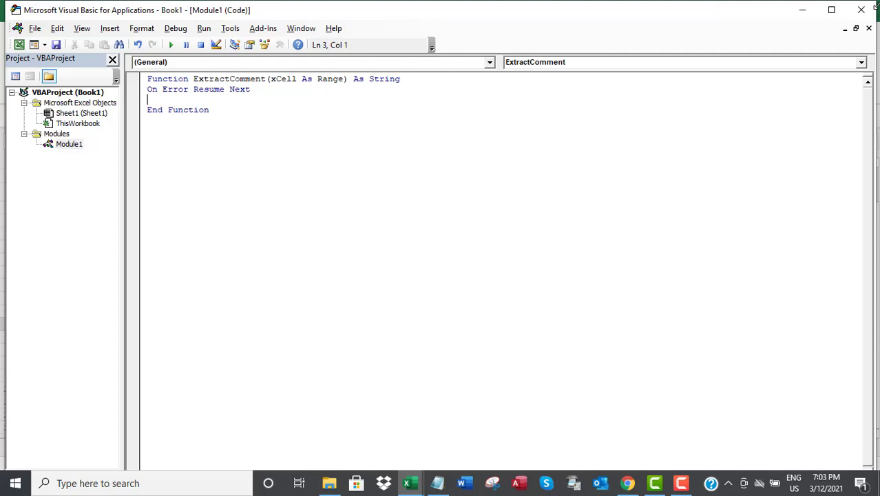
type("ExtractComment")
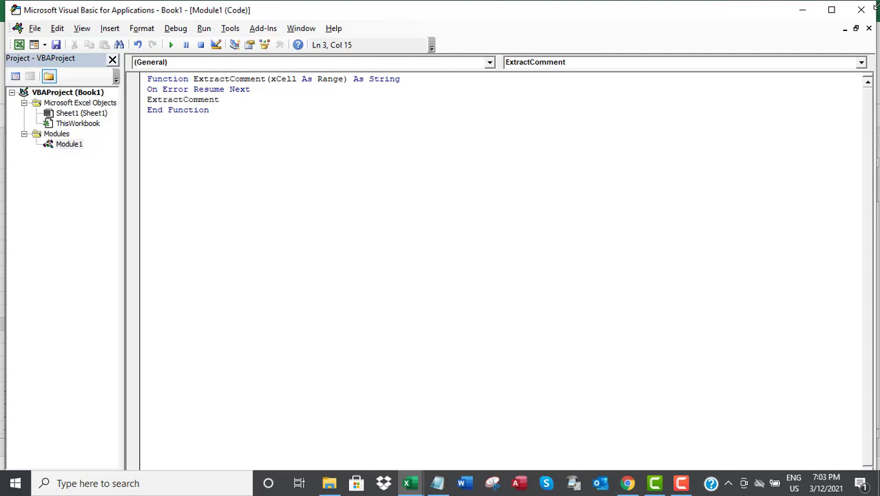
type(" = xCell")
type(".C")
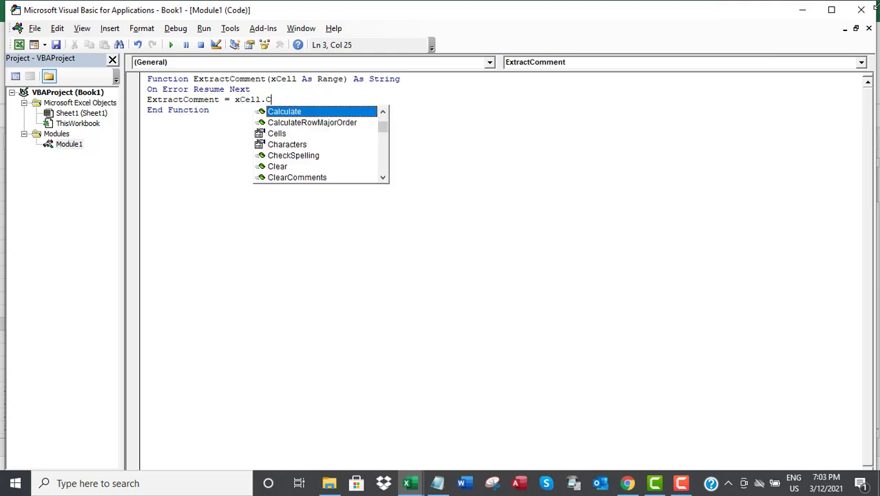
type("omment.")
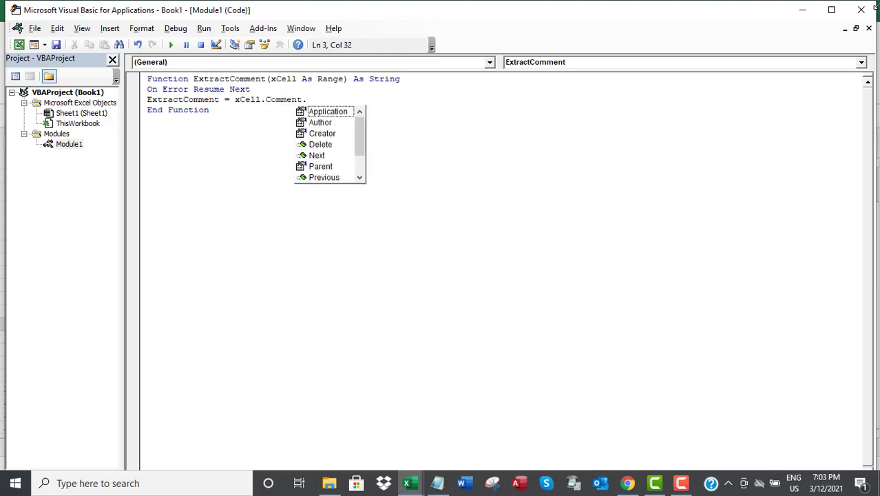
type("Text")
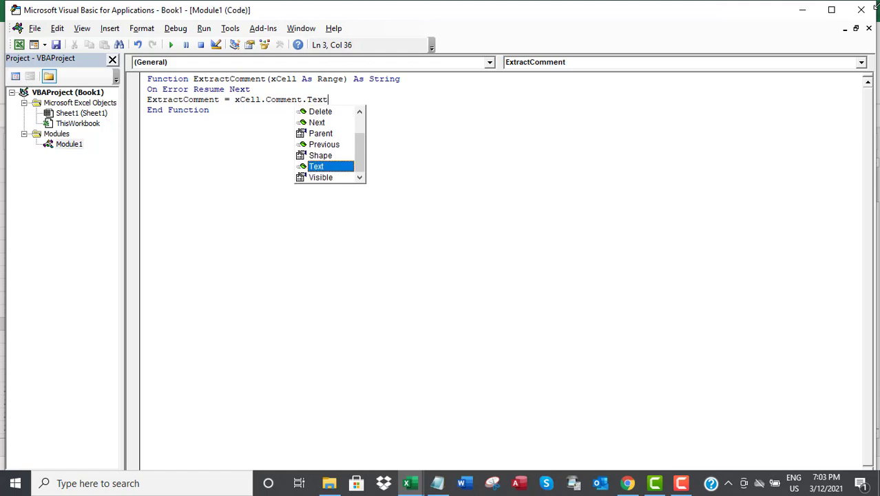
key("Return")
key("Delete")
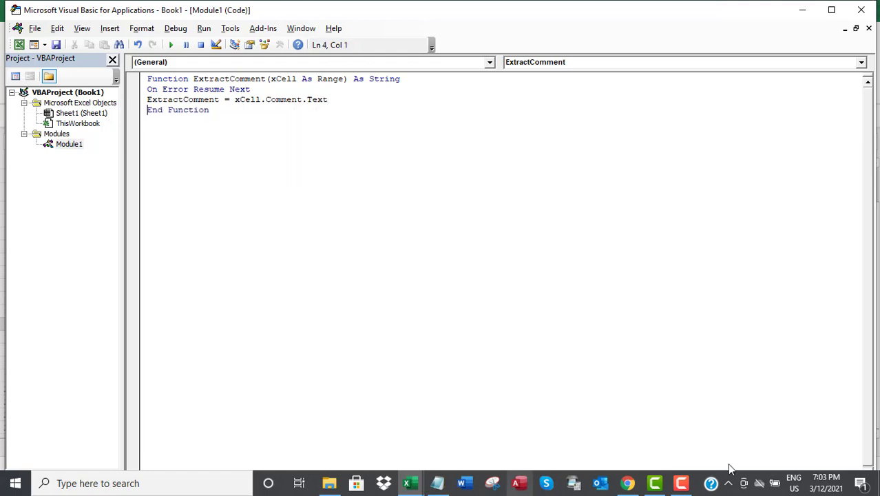
Type 'Our code is ready.', the function name 'ExtractComment', and 'let's use it now.', then minimize Notepad
left_click(437, 483)
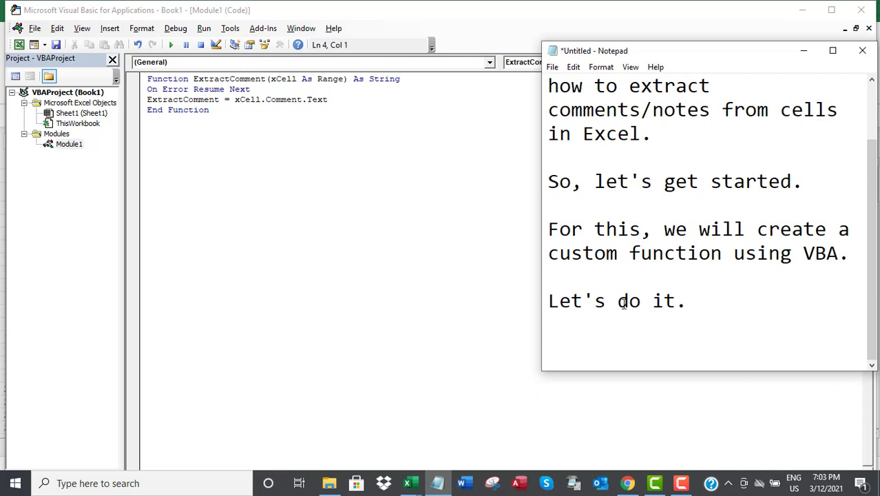
type("Our code is rea")
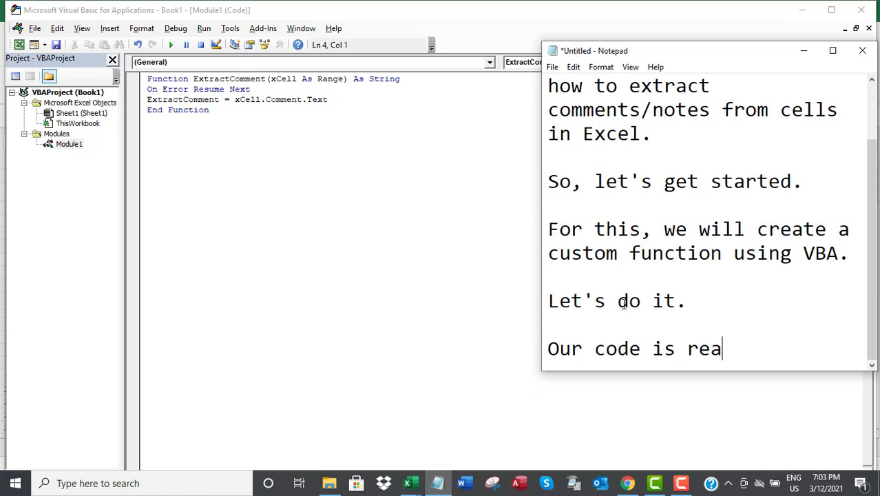
type("dy.")
key("Return")
key("Return")
type("The fu")
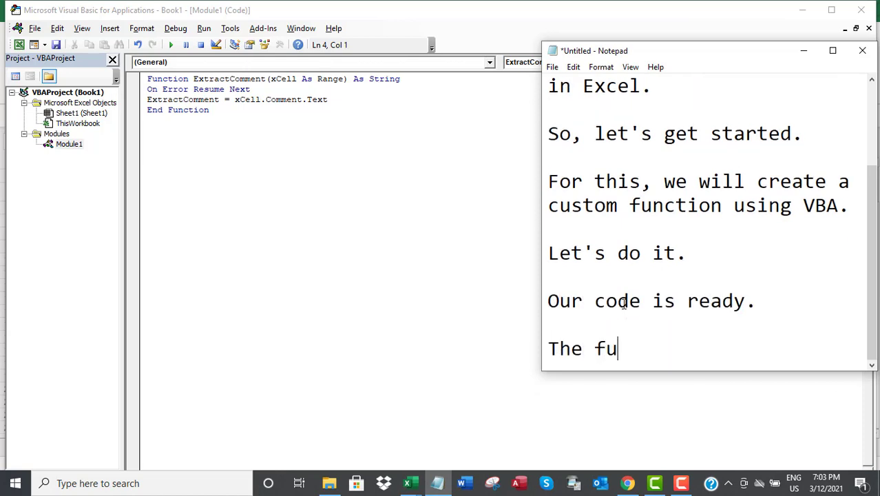
type("nction name is ")
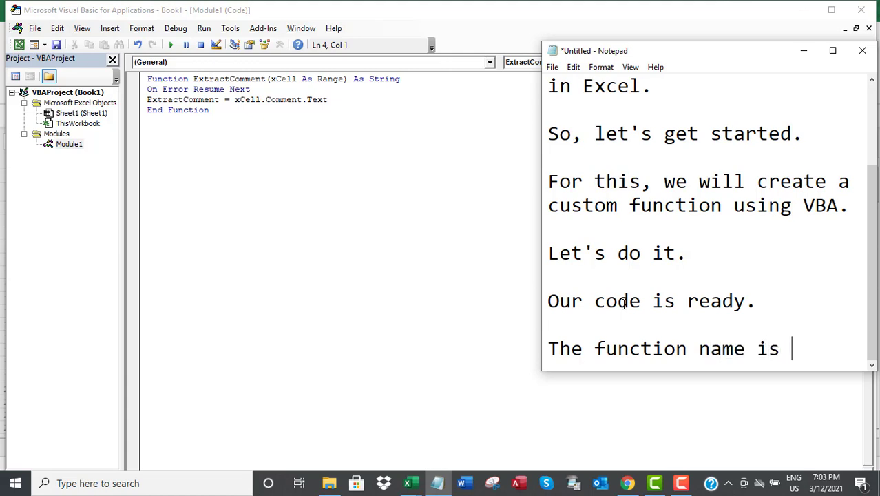
type("\"Ex")
type("tractComme")
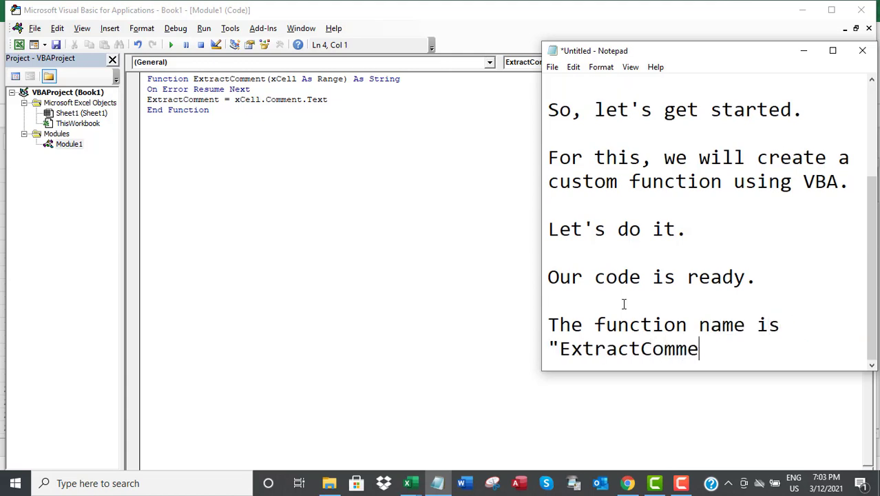
type("nt\".")
key("Return")
key("Return")
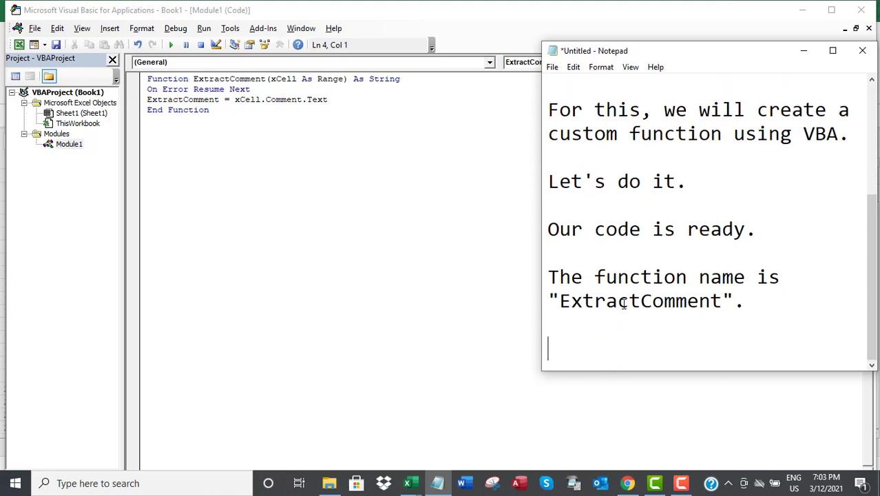
type("le")
type("t's use it ")
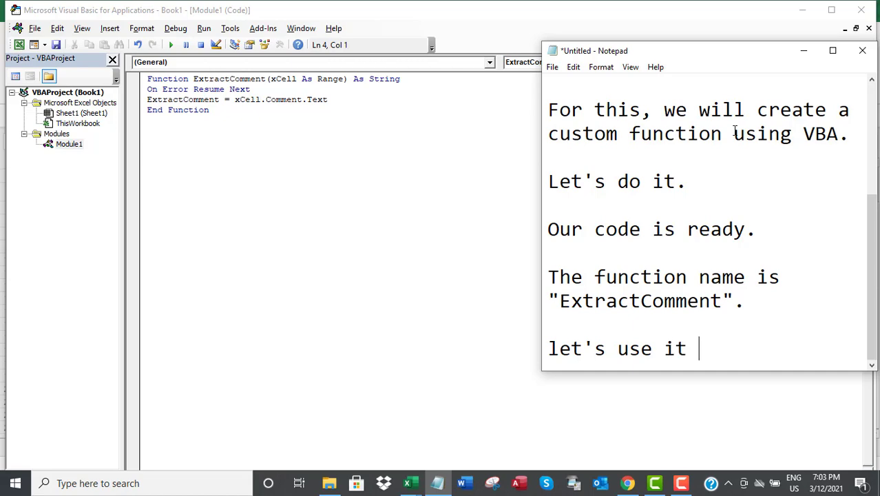
type("now.")
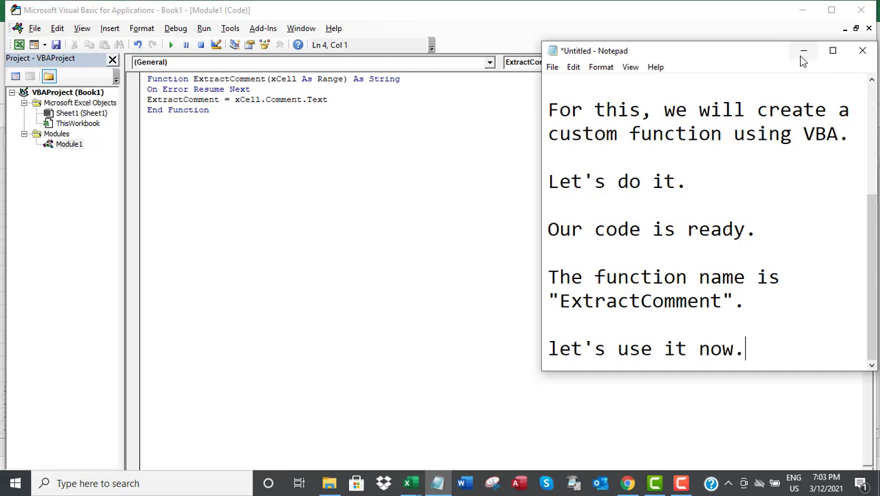
left_click(803, 50)
Return to Excel and start the formula =ExtractComment( in cell F9
mouse_move(407, 483)
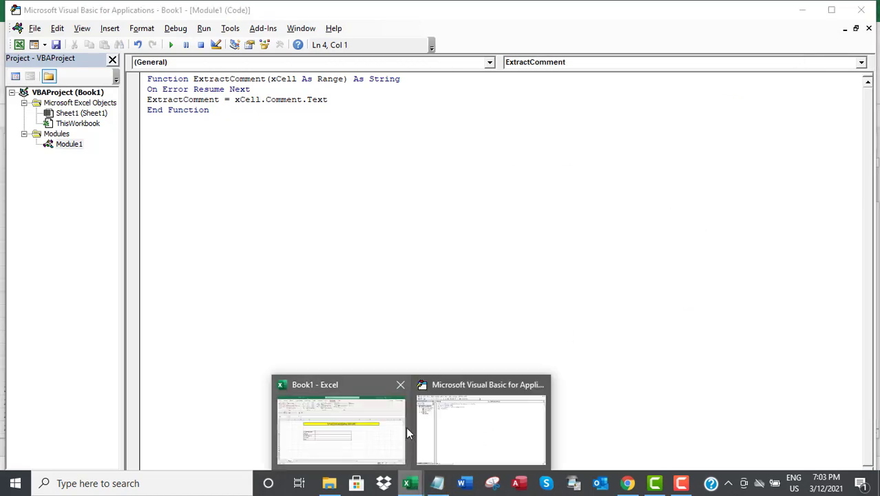
left_click(371, 393)
left_click(332, 246)
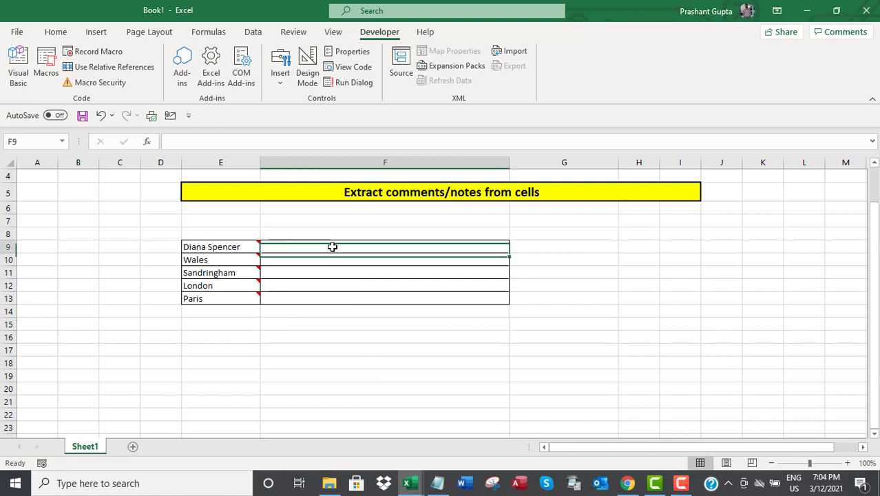
type("=")
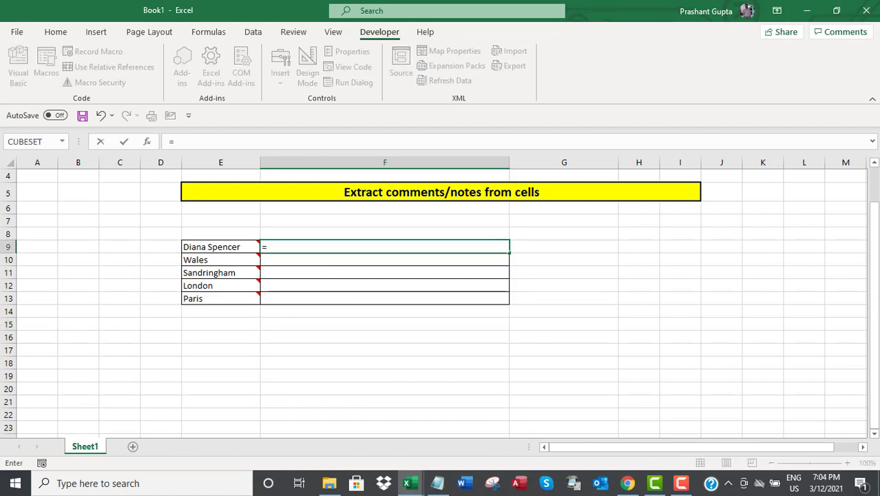
type("Extract")
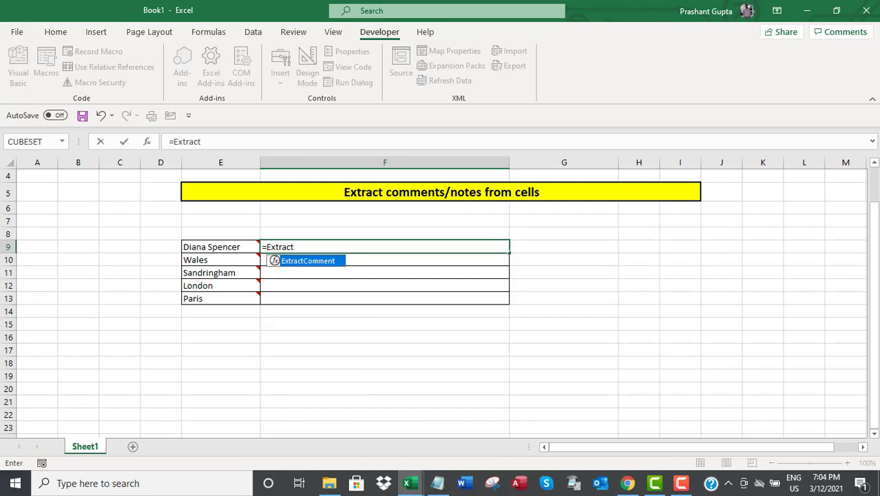
double_click(321, 261)
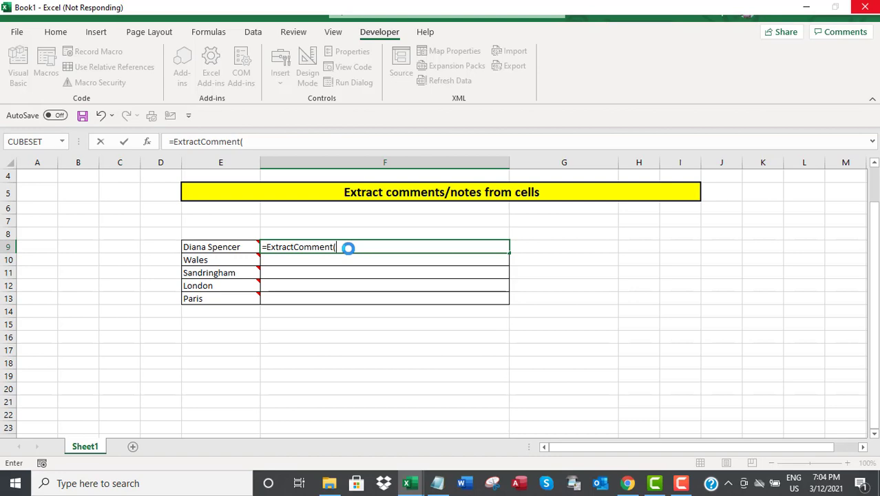
Add 'Sorry, Excel got hanged.' to the Notepad narration, then minimize it
mouse_move(411, 486)
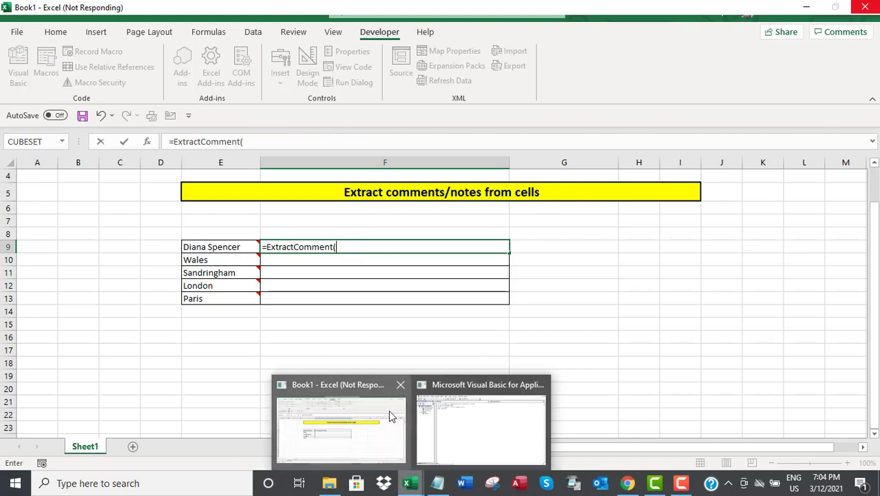
left_click(387, 406)
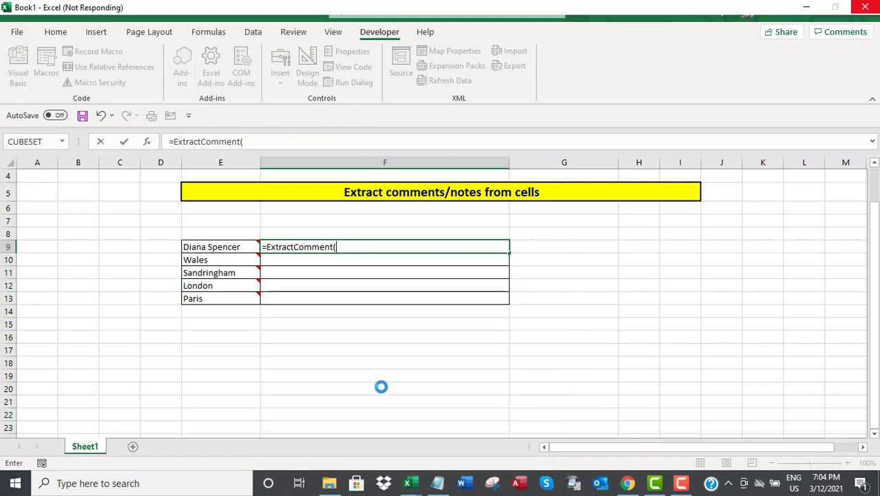
left_click(438, 483)
key("Return")
type("So")
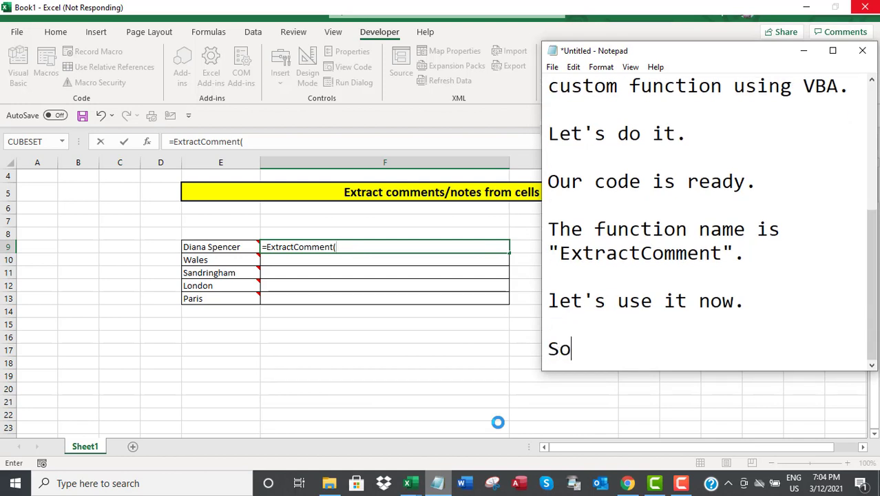
type("rry, Exc")
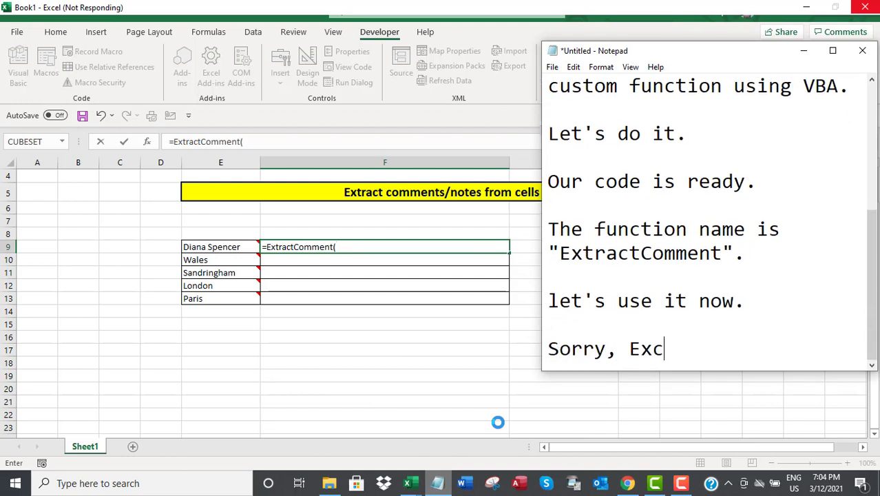
type("el ")
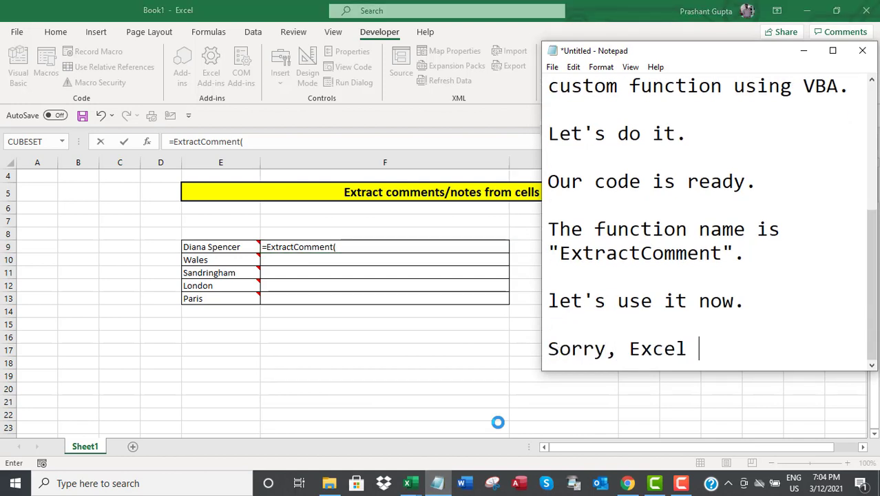
type("got hange")
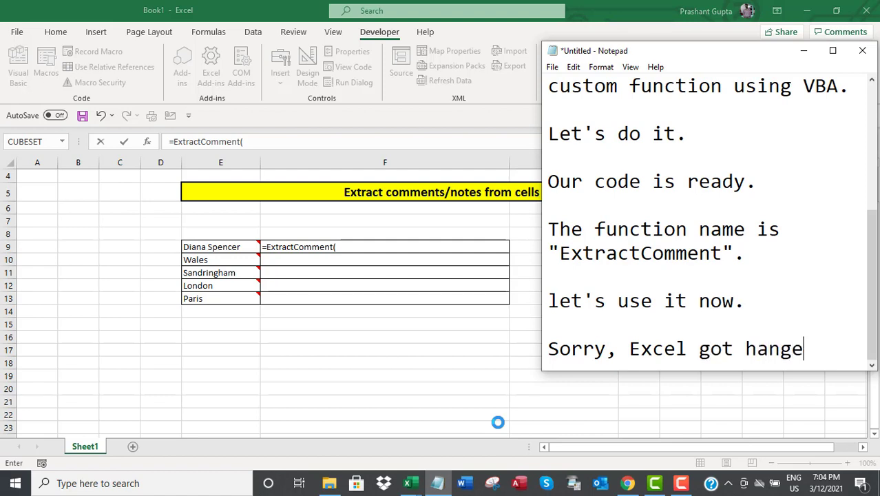
type("d.")
key("Return")
key("Return")
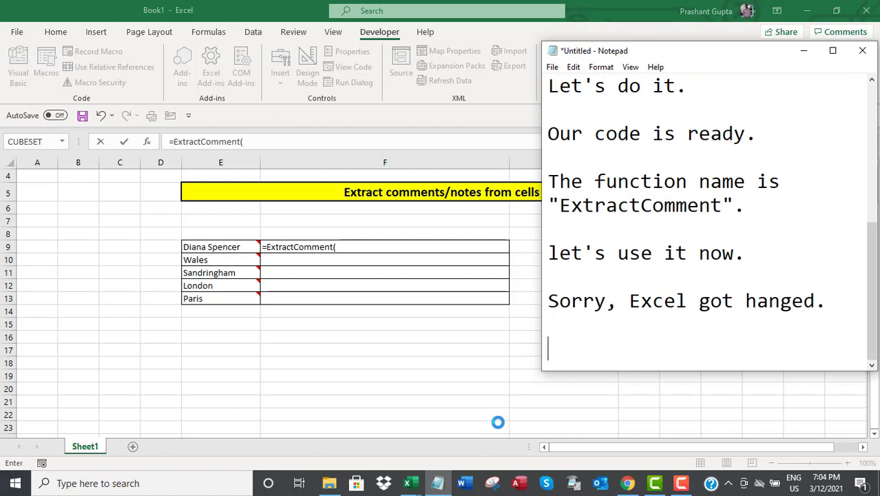
left_click(803, 50)
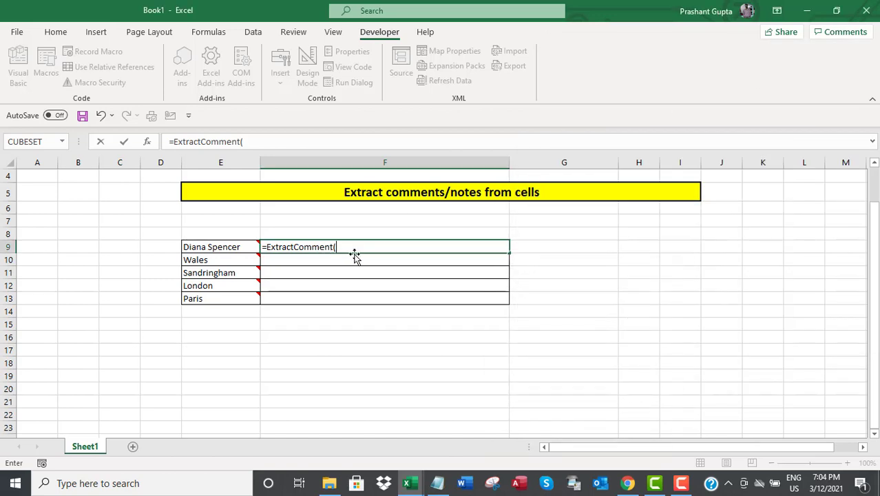
Complete =ExtractComment(E9) in F9 and fill it down to F13
type("E")
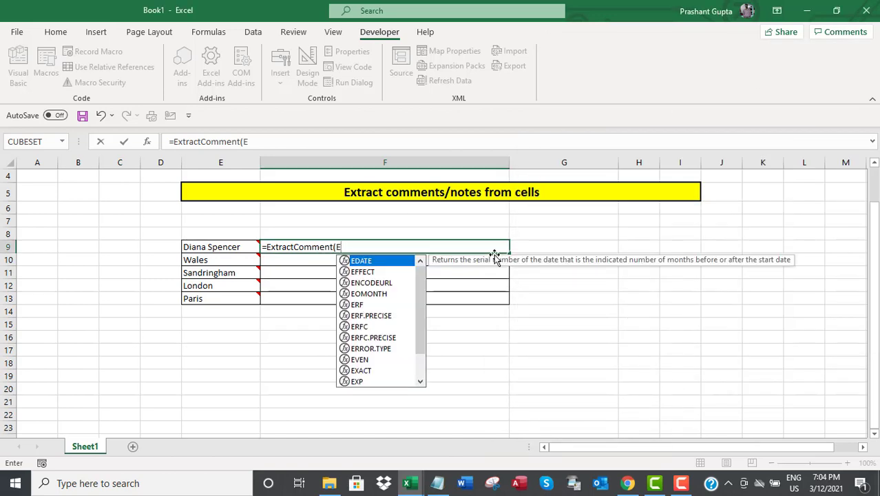
type("9")
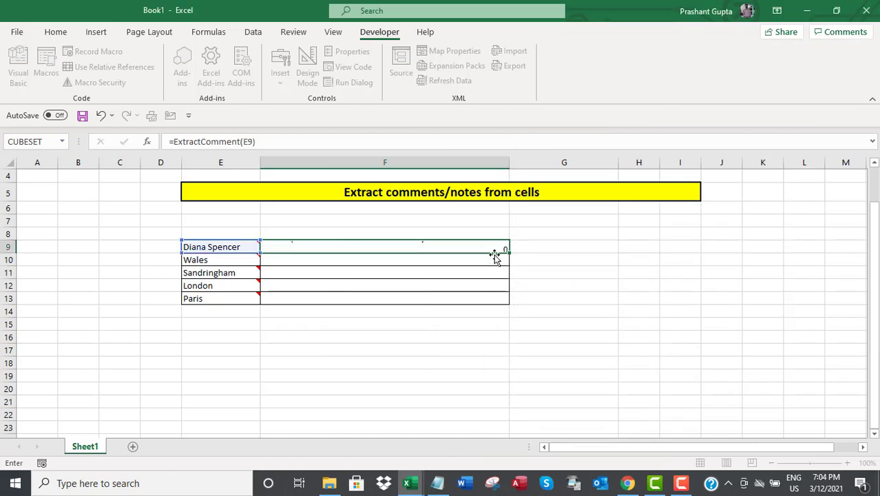
key("Return")
left_click(469, 248)
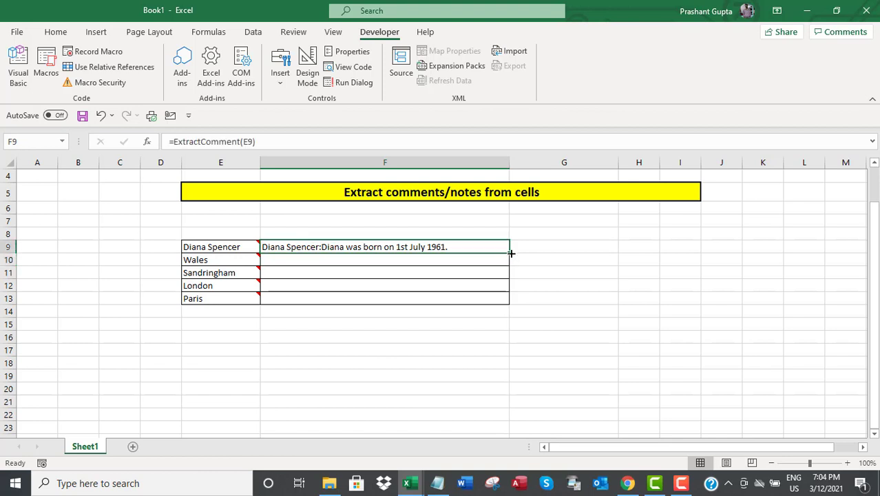
left_click_drag(509, 252, 513, 303)
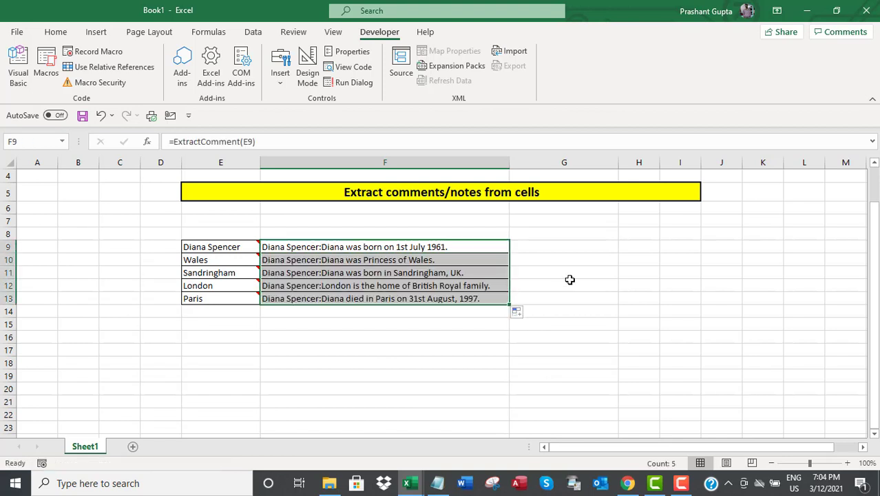
left_click(569, 280)
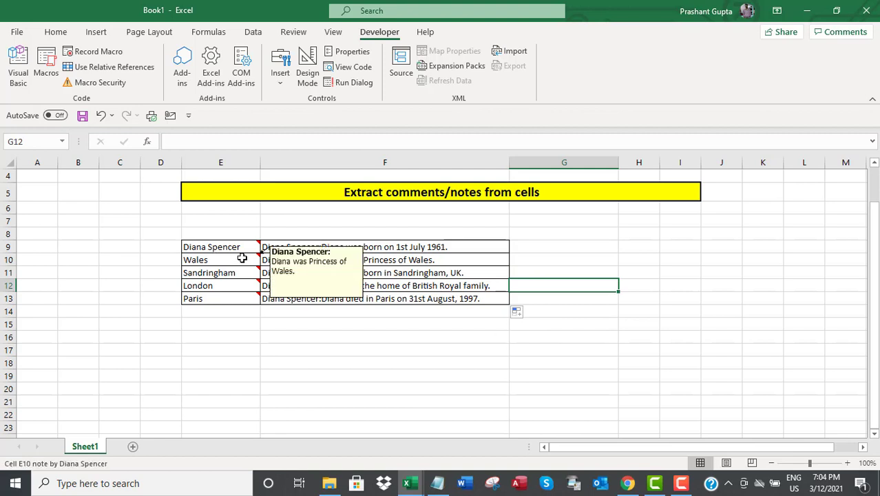
mouse_move(245, 273)
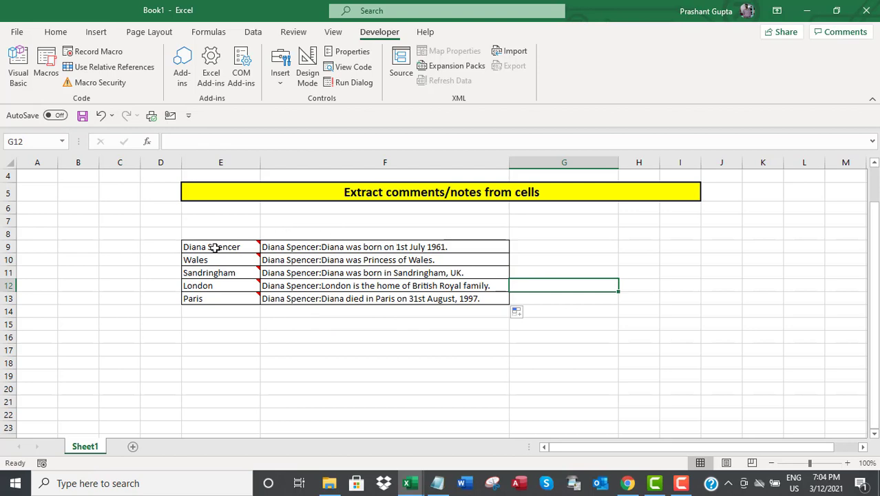
Add the closing line 'And, we got it.' to the narration and minimize Notepad
left_click(425, 487)
left_click(441, 486)
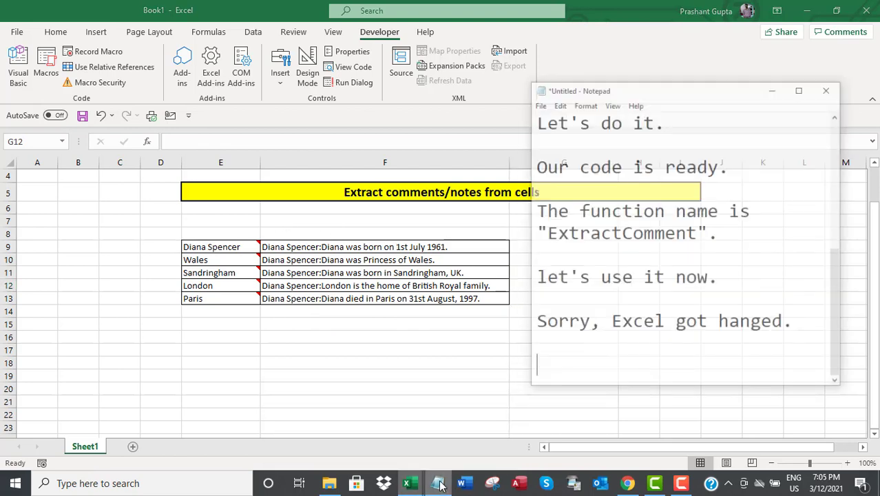
type("And, w")
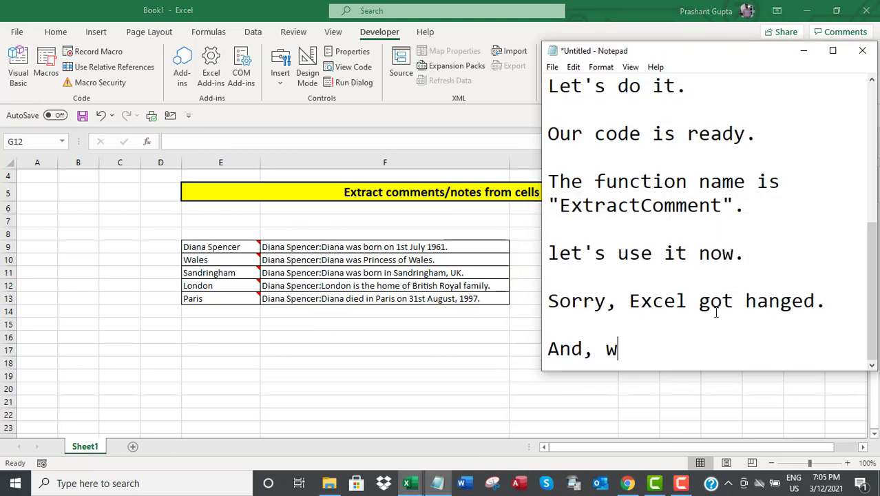
type("e got it.")
key("Return")
key("Return")
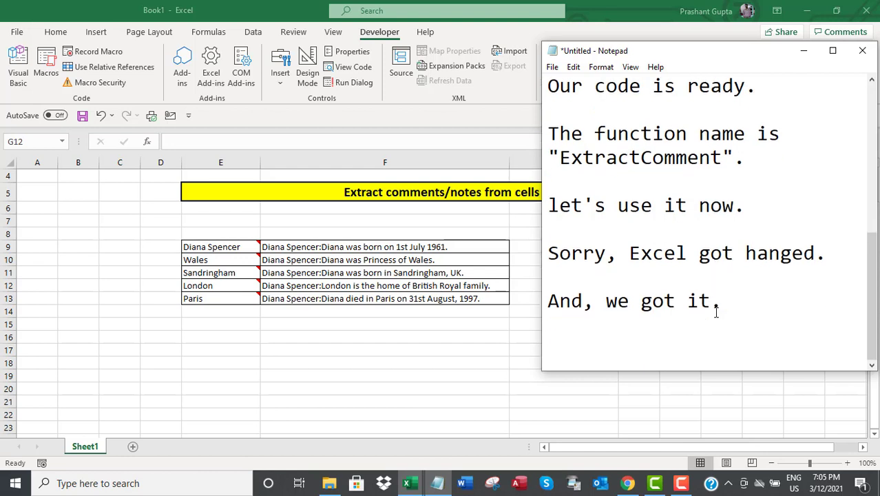
type("le")
key("BackSpace")
key("BackSpace")
left_click(804, 51)
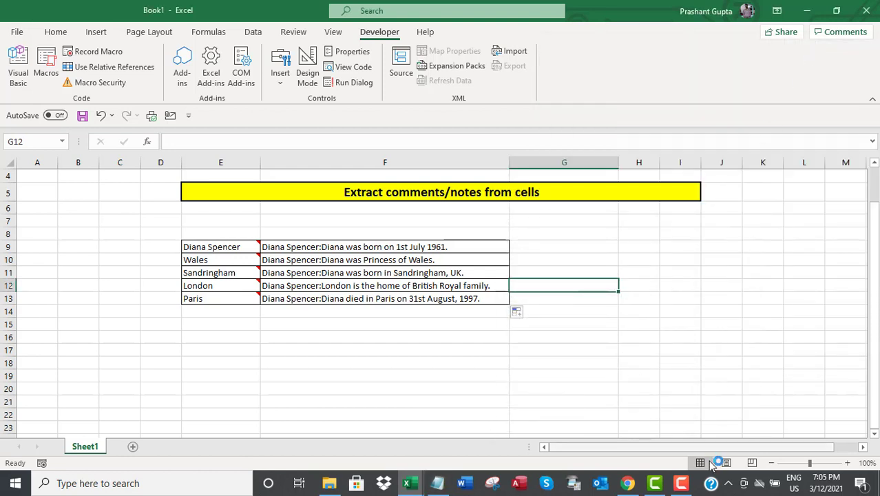